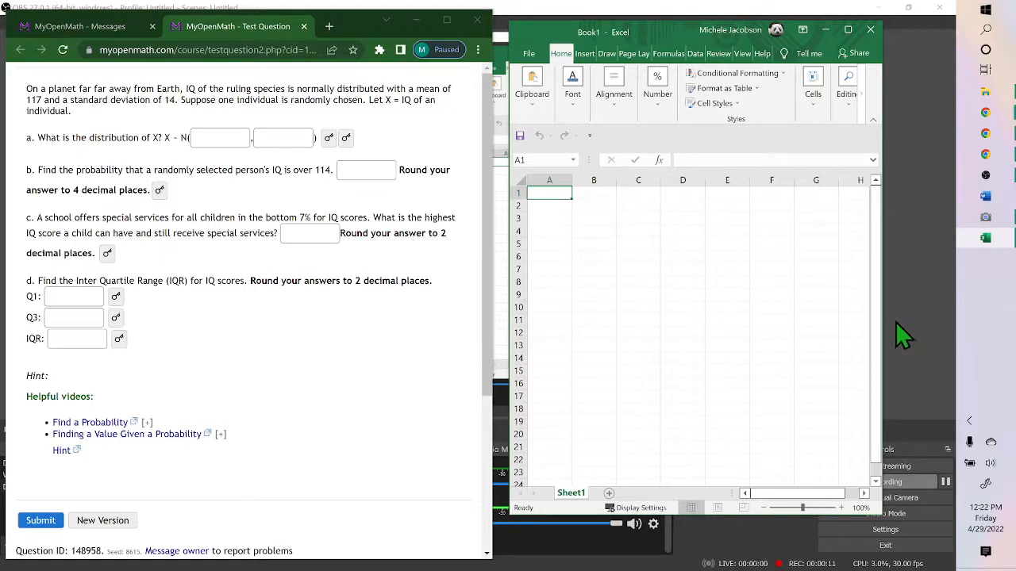
Step: Widen the Excel window and reveal both MyOpenMath answers for the distribution of X in part a
left_click_drag(882, 319, 936, 320)
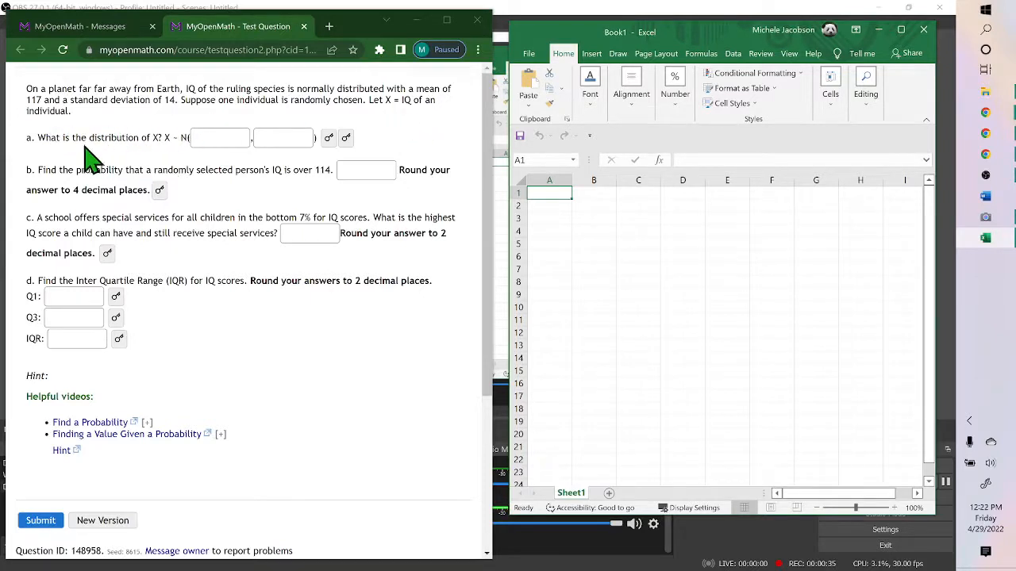
left_click(237, 135)
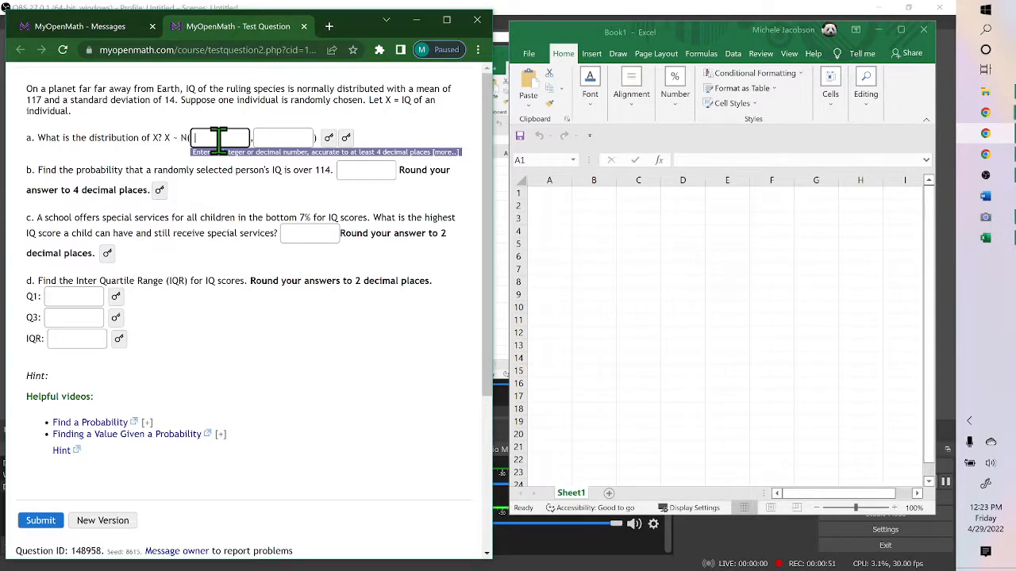
left_click(328, 138)
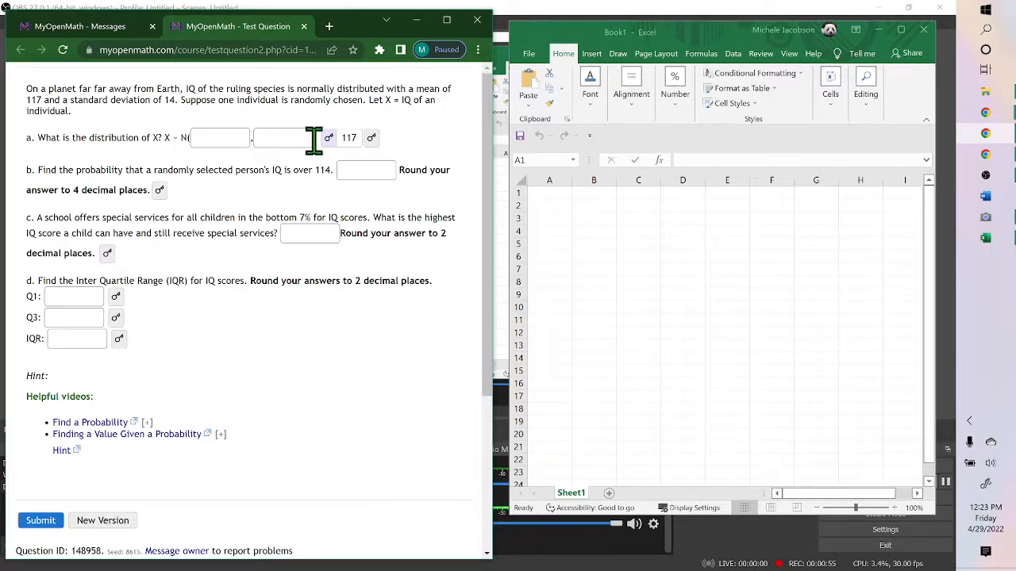
left_click(372, 139)
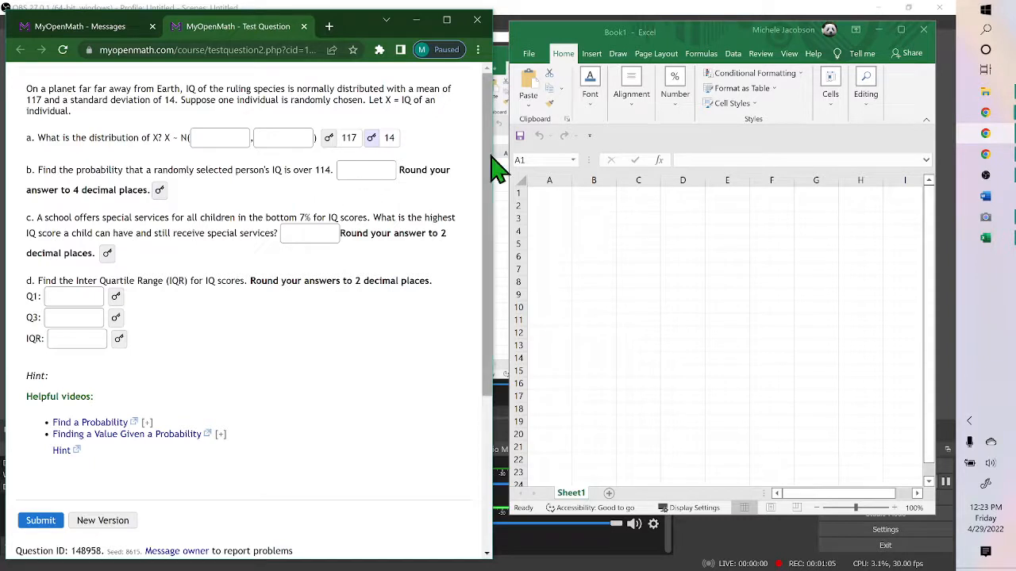
Step: Begin a normal distribution formula in cell A1 of the Excel sheet with =norm
left_click(540, 194)
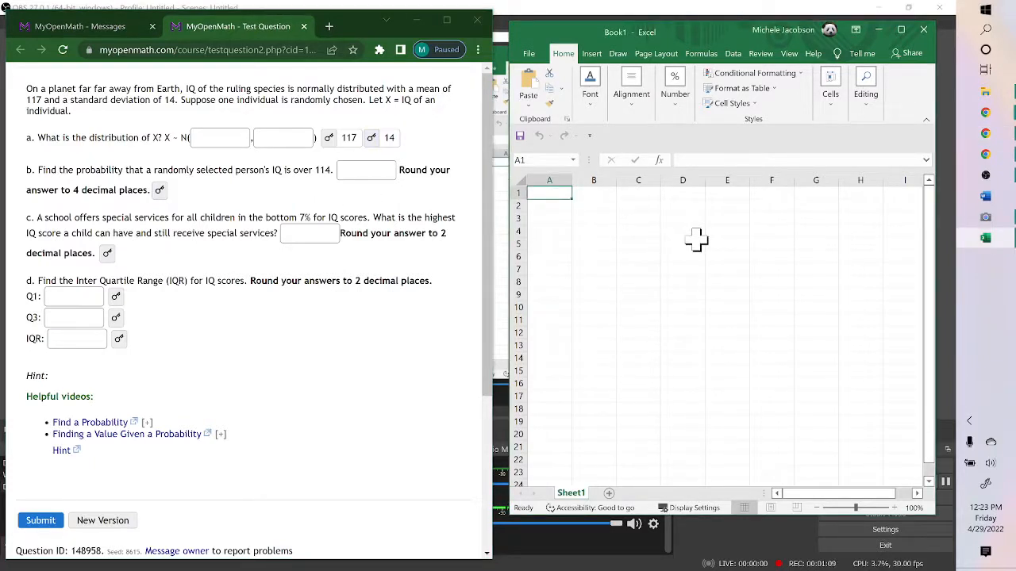
type("=norm")
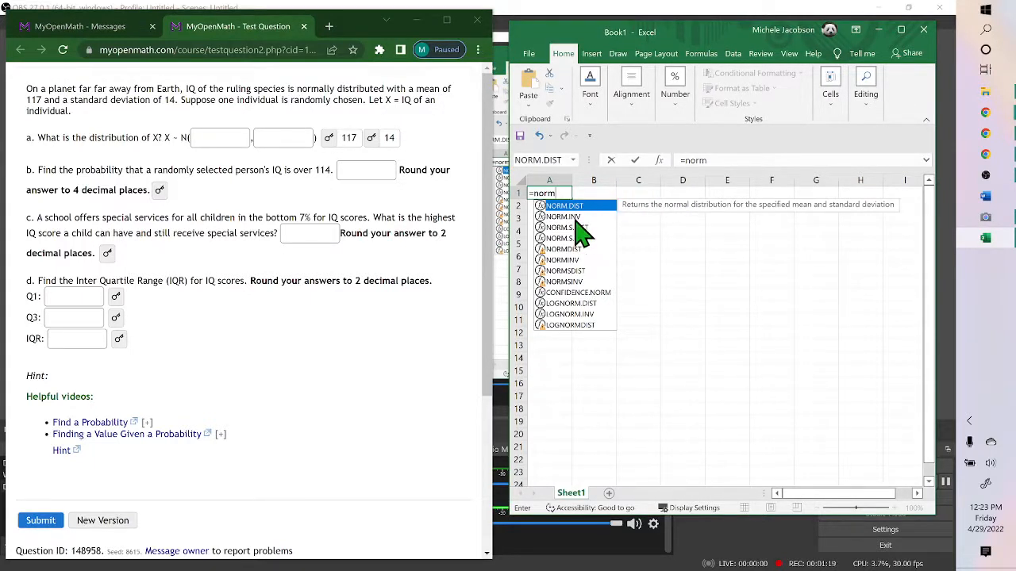
key("Down")
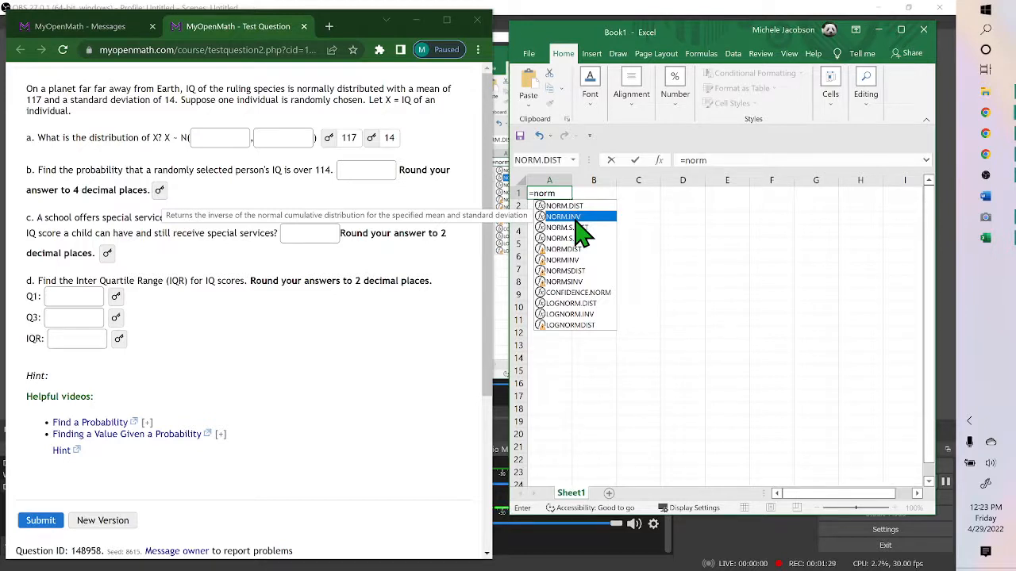
double_click(576, 221)
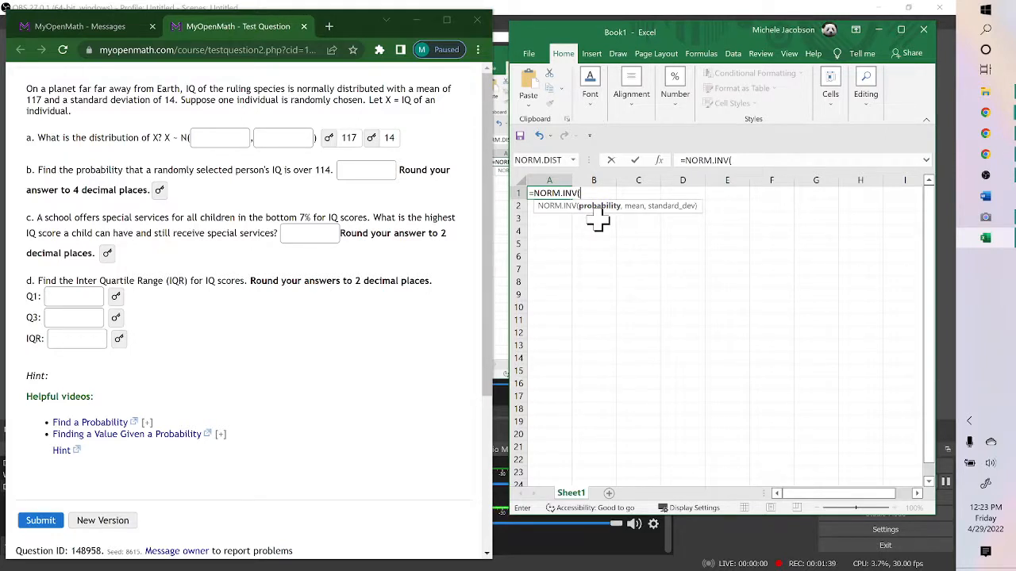
key("BackSpace")
key("BackSpace")
key("BackSpace")
key("BackSpace")
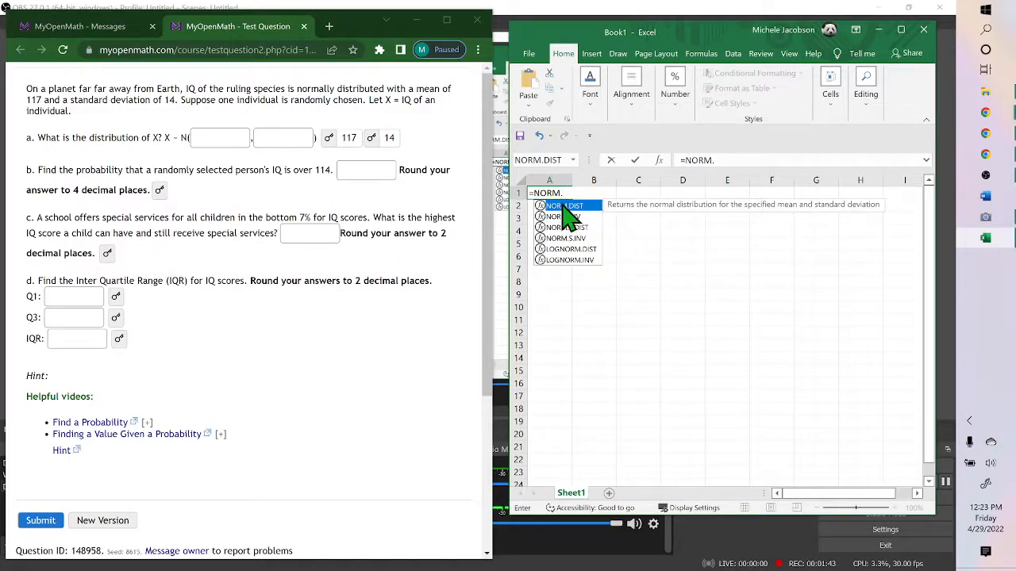
Step: Complete the A1 formula as =NORM.DIST(114,117,14,1) and reveal the answer to part b in MyOpenMath
double_click(565, 208)
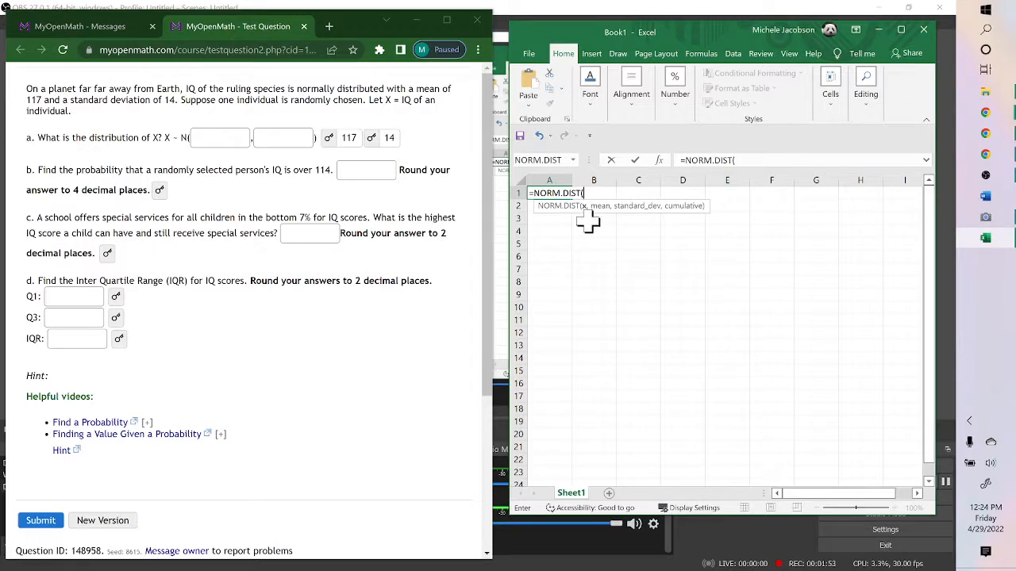
type("114,")
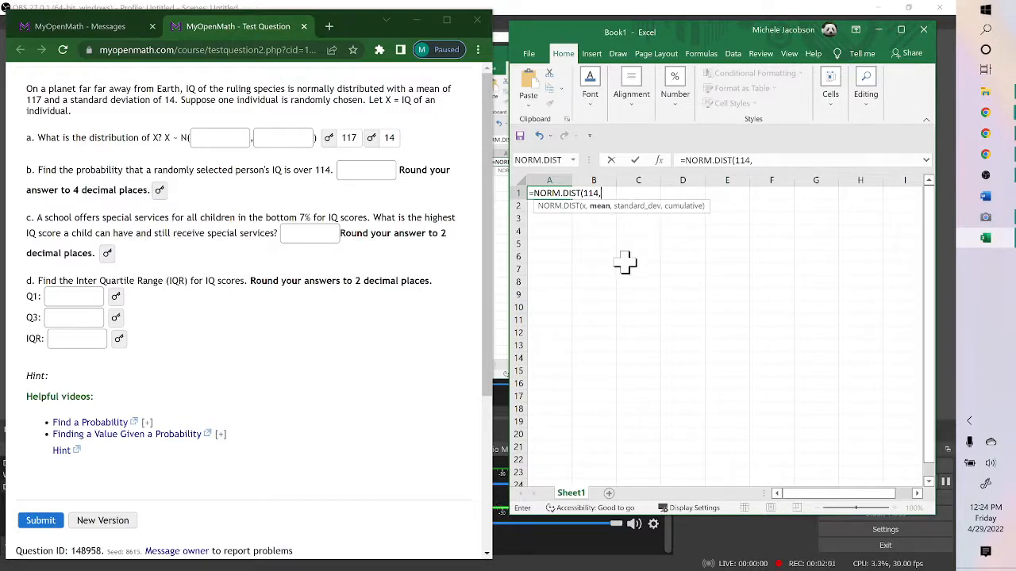
type("117,")
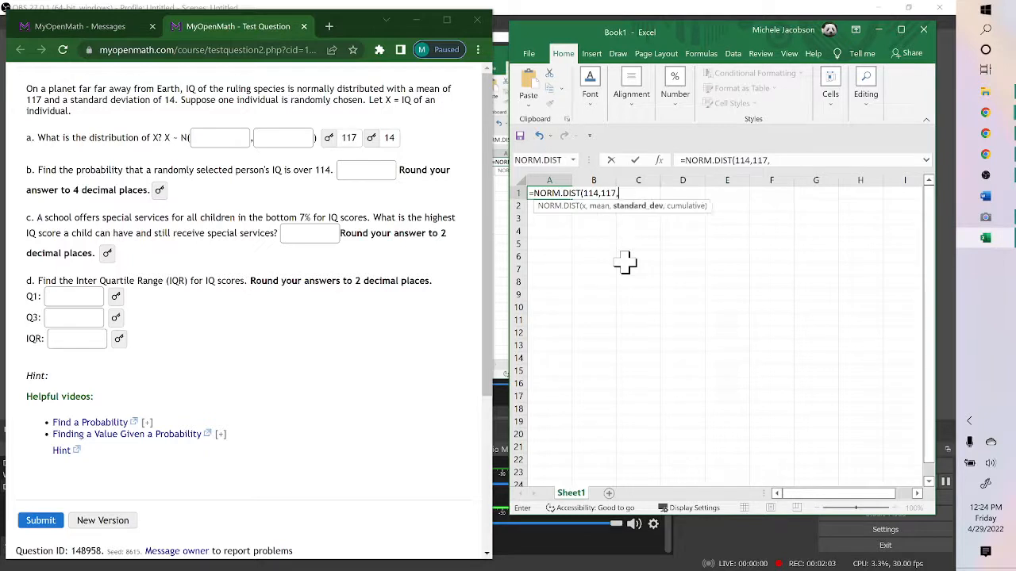
type("14,")
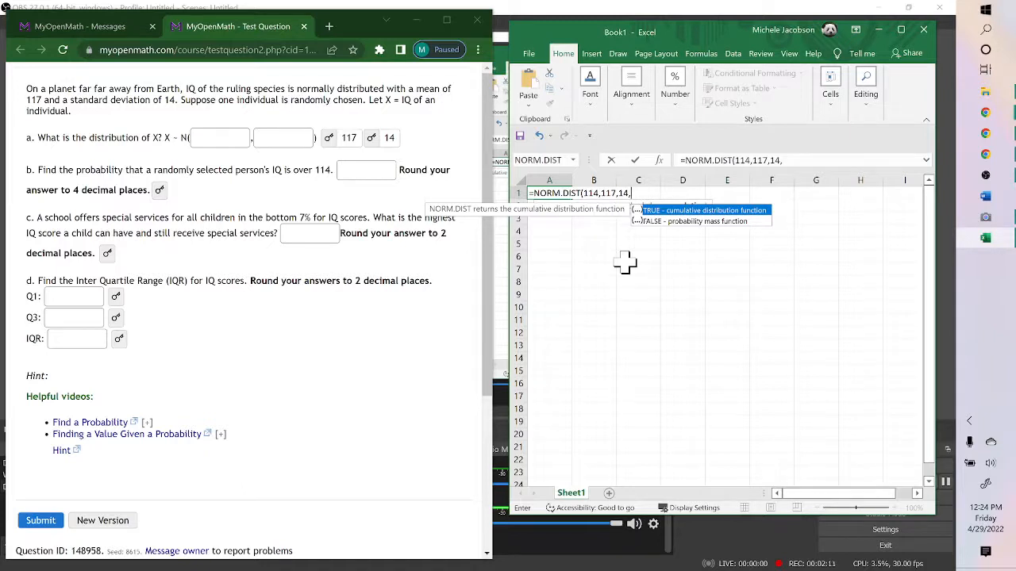
type("1")
key("Return")
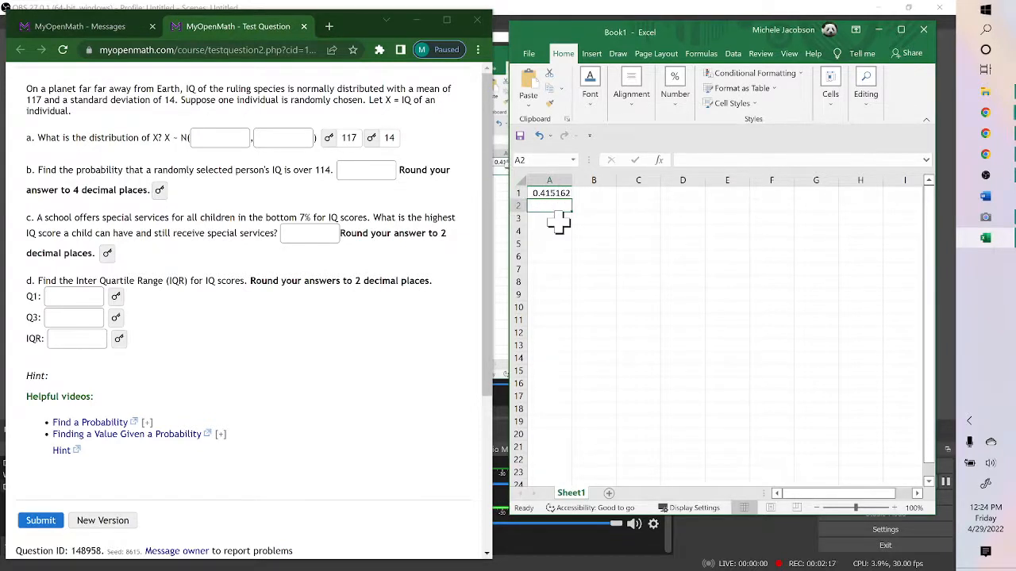
left_click(161, 191)
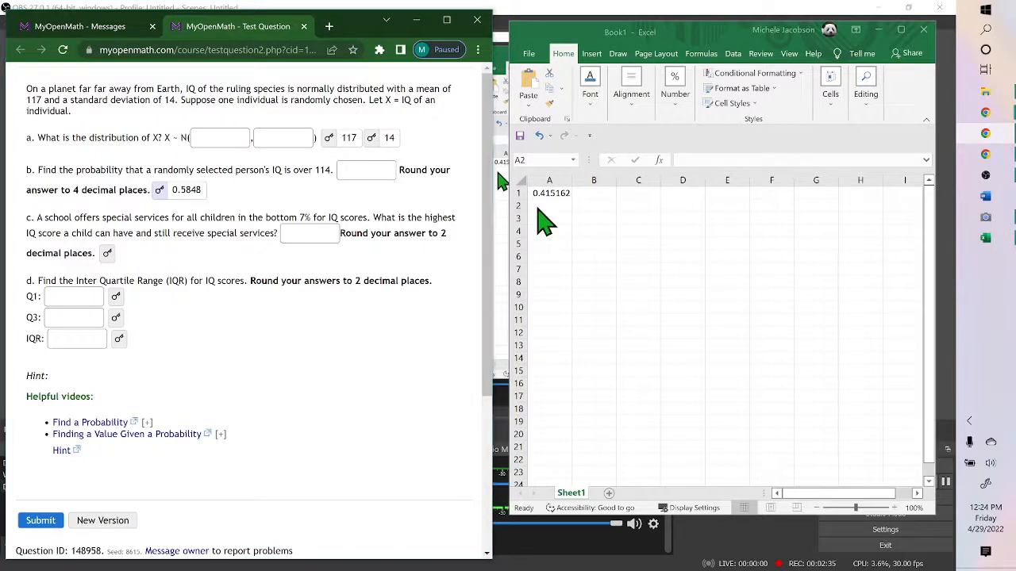
left_click(538, 208)
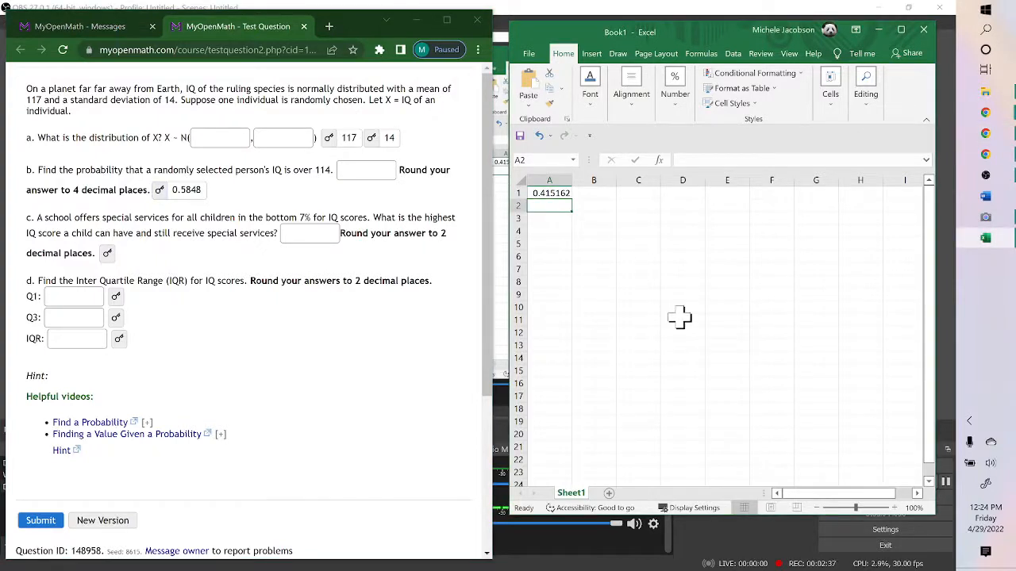
type("1-")
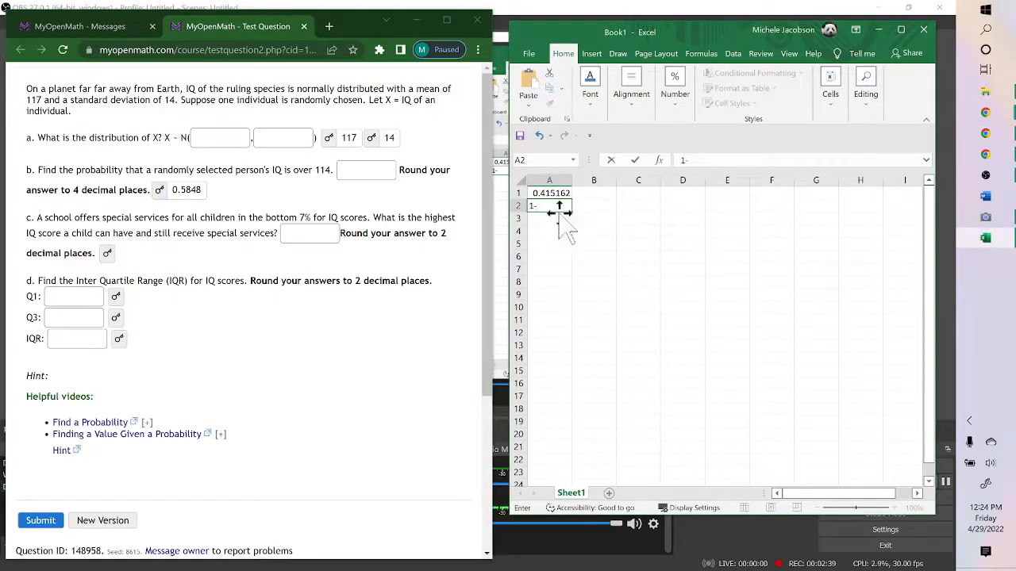
left_click(552, 195)
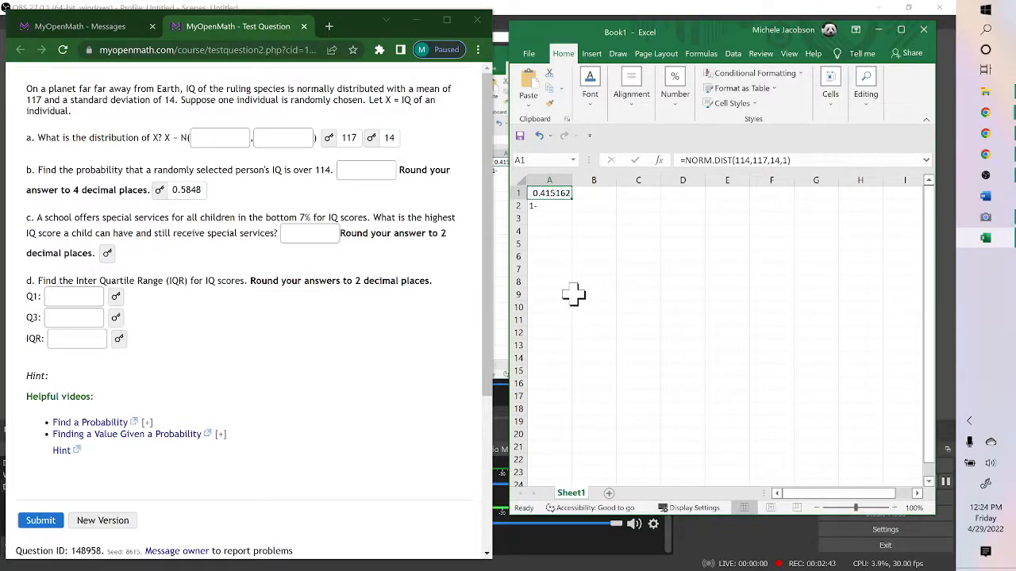
key("Down")
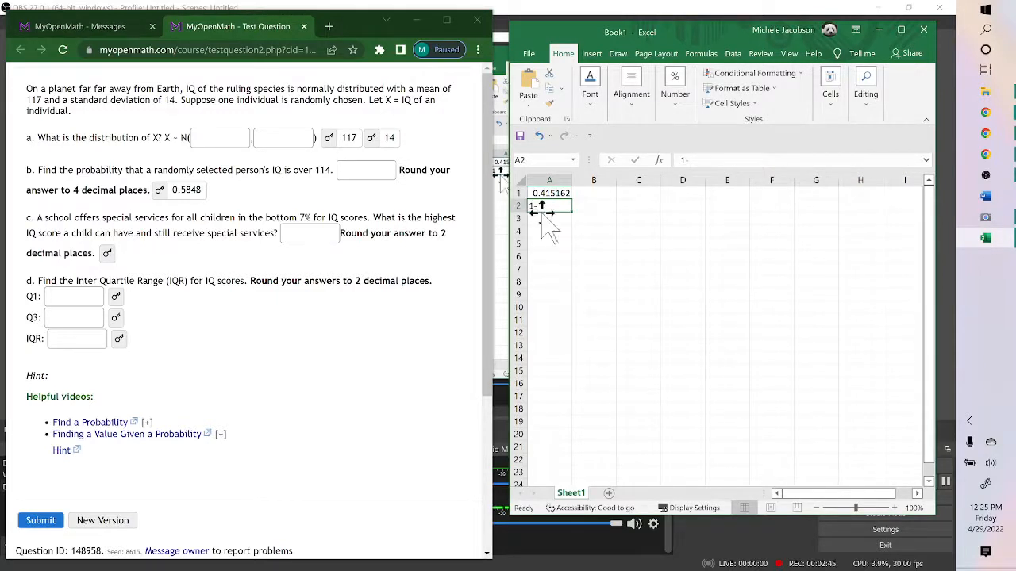
left_click(706, 163)
key("BackSpace")
key("BackSpace")
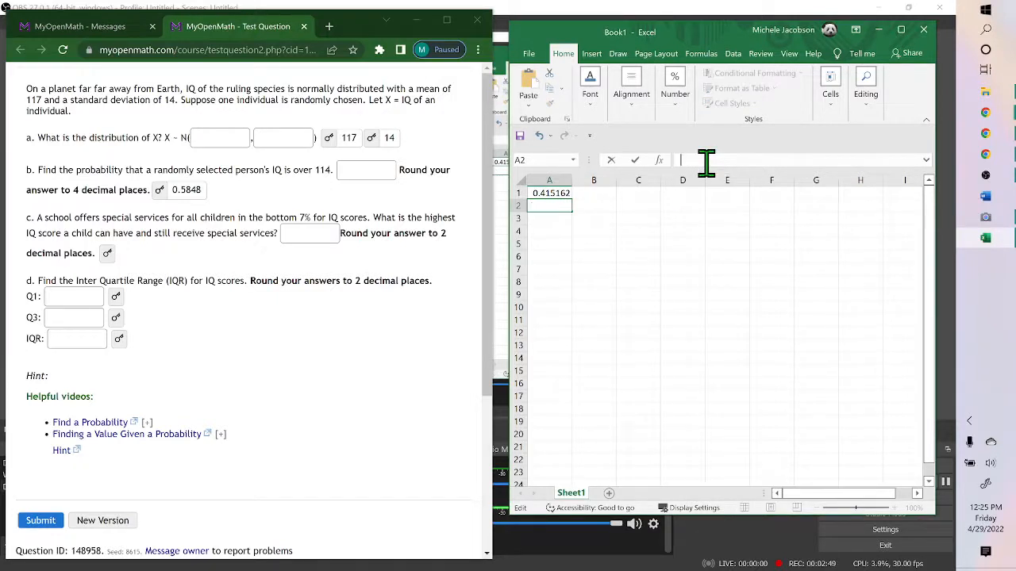
Step: Enter the formula =1-A1 in cell A2 to get the probability of an IQ over 114
type("=1-")
left_click(551, 194)
key("Return")
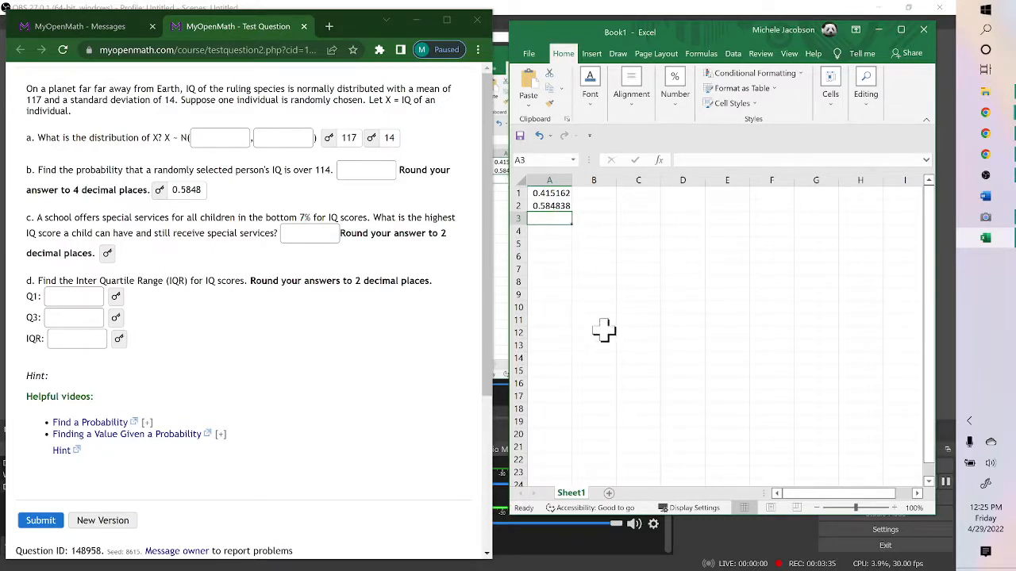
Step: Enter =NORM.INV(.07,117,14) in cell A3 and reveal the answer to part c in MyOpenMath
type("=norm")
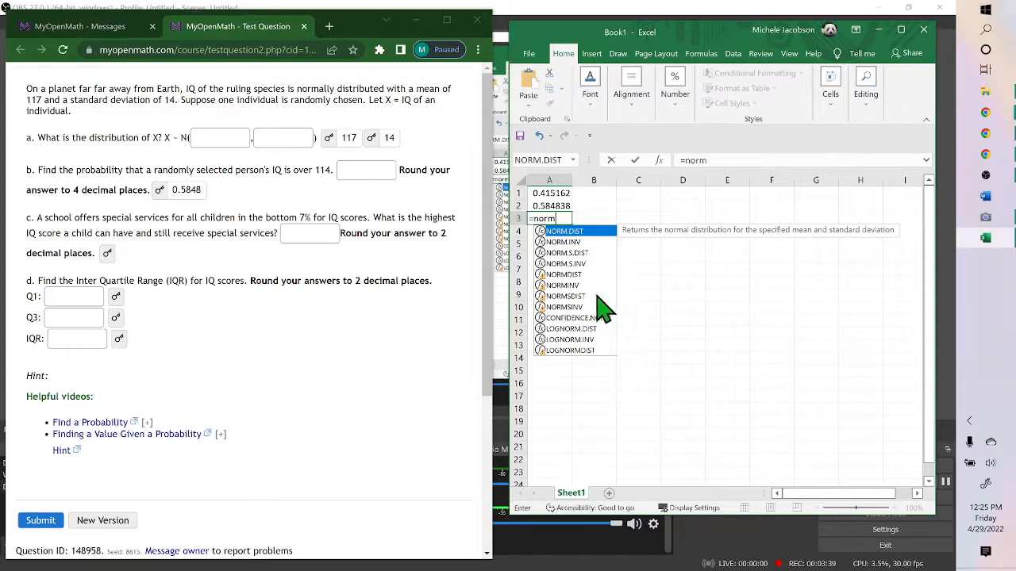
double_click(579, 242)
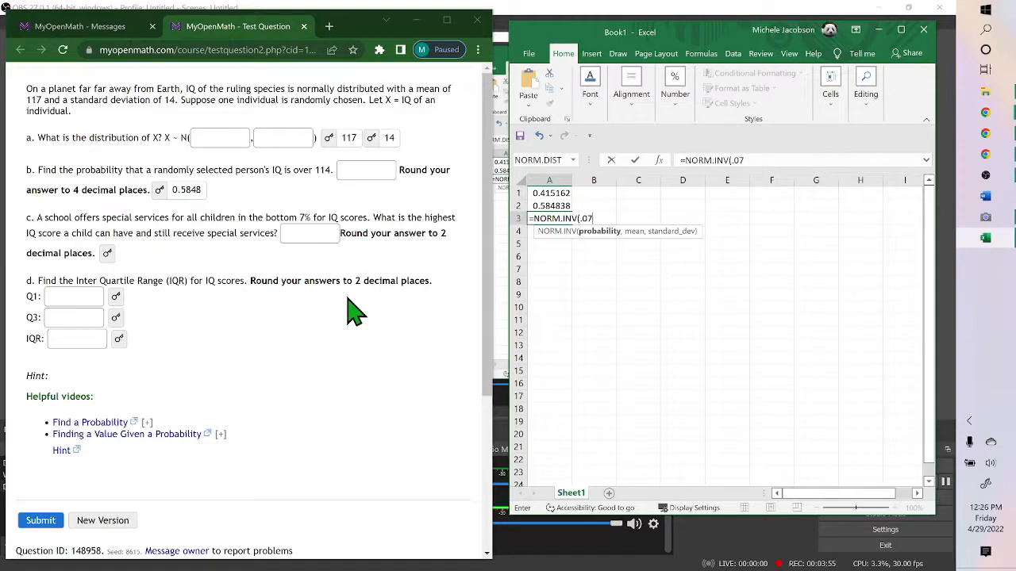
type(",117,14")
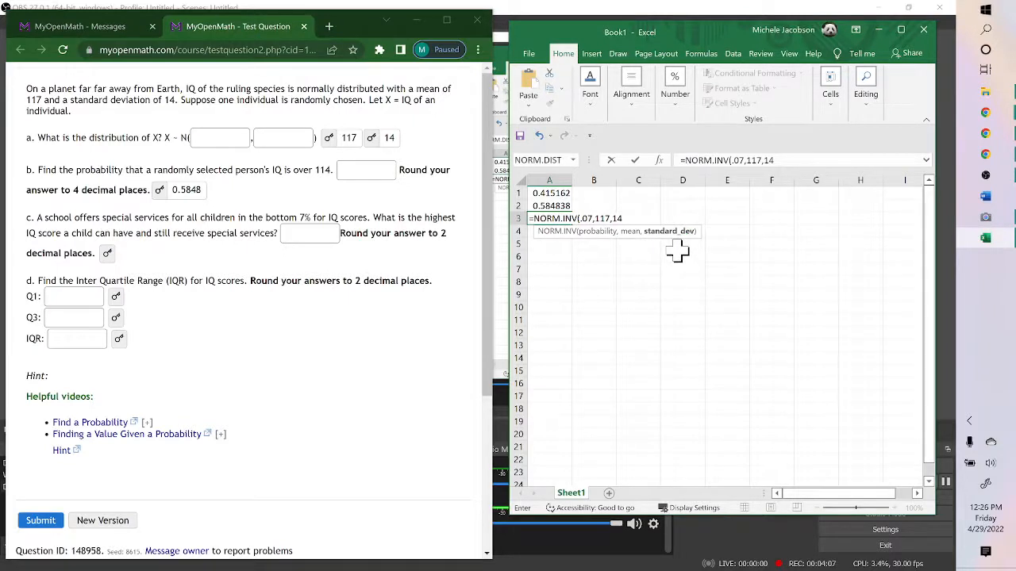
key("Return")
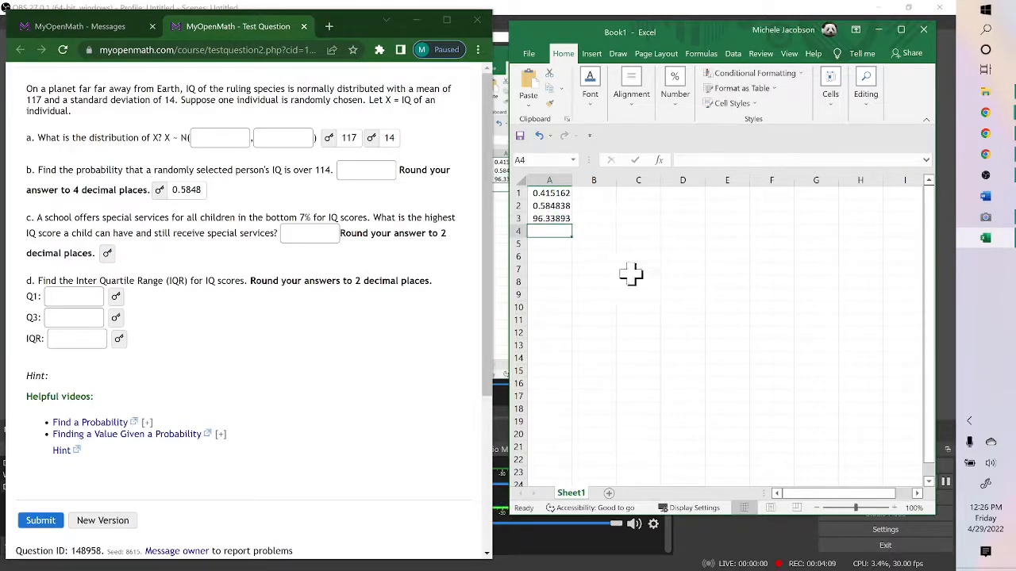
left_click(108, 255)
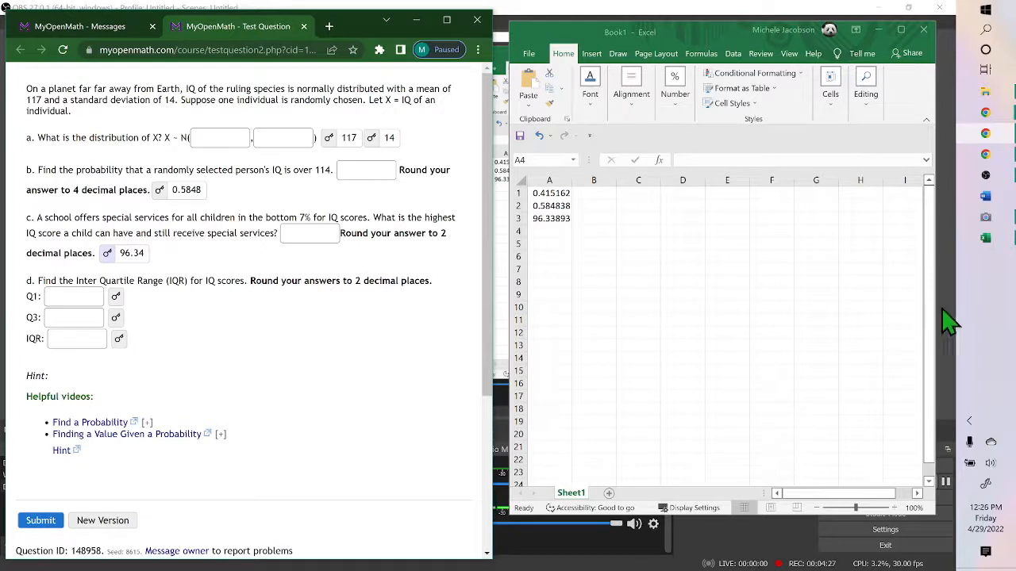
Step: Switch to the Camera app to view the handwritten quartile diagram, and return to the MyOpenMath question and the Excel sheet
left_click(985, 219)
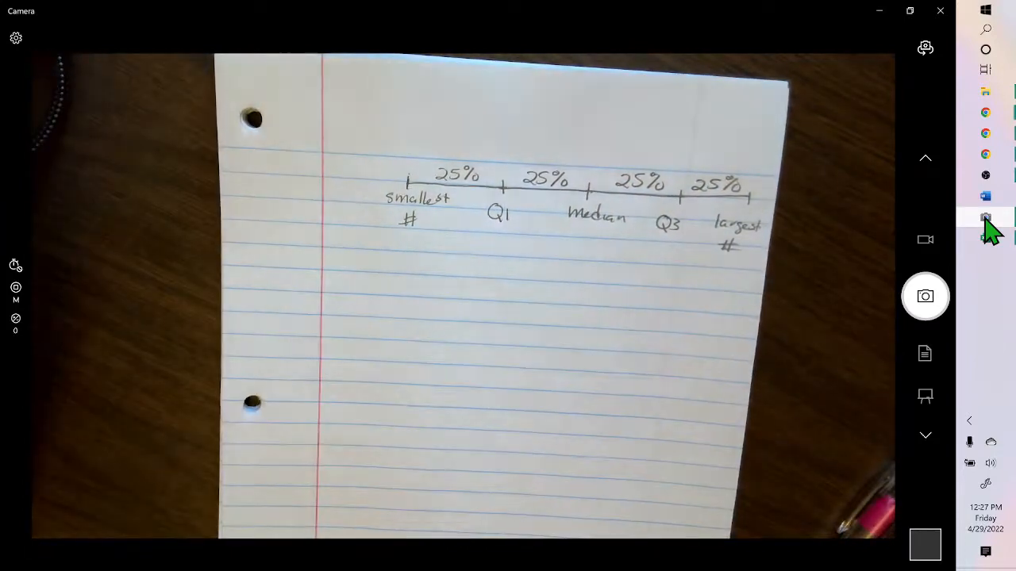
left_click(985, 132)
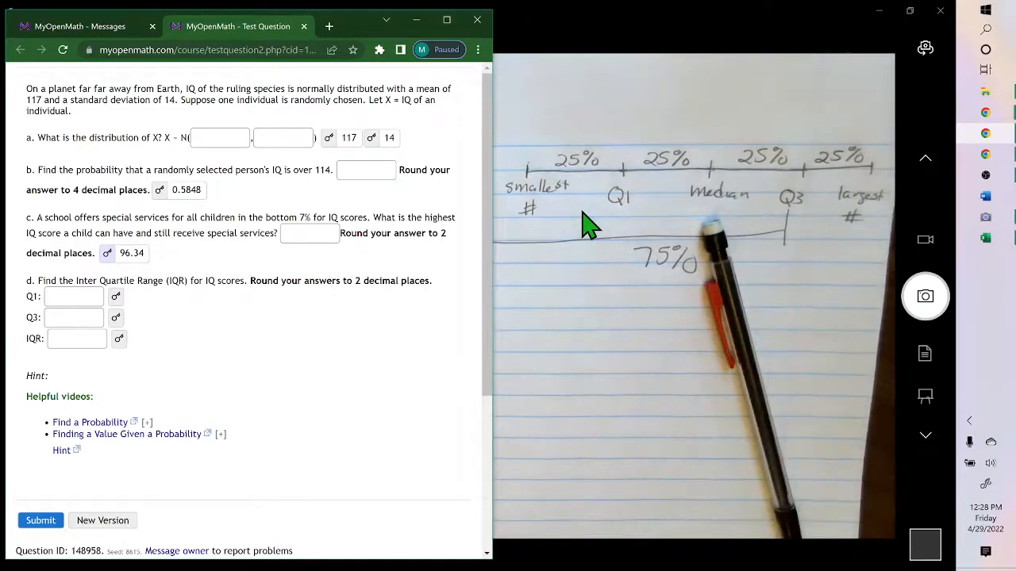
key("alt+Tab")
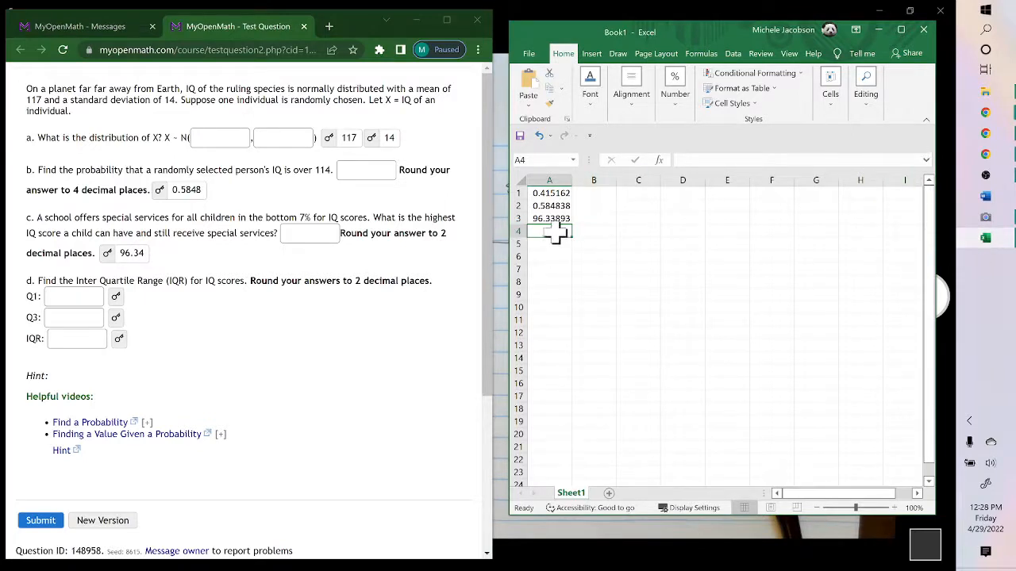
Step: Enter =NORM.INV(.25,117,14) in cell A4 and reveal the Q1 answer of part d in MyOpenMath
type("=")
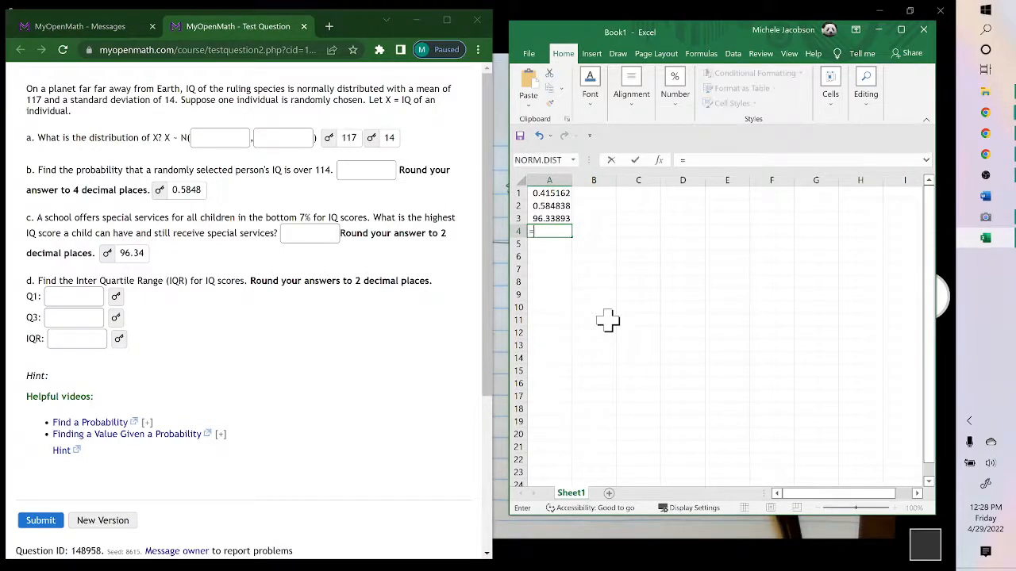
type("nor")
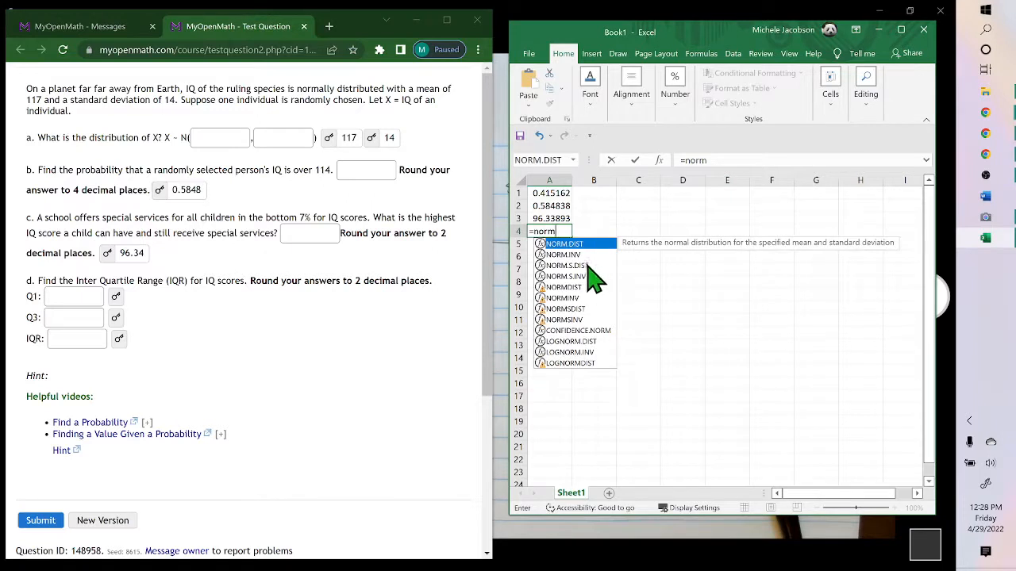
type("m")
double_click(564, 255)
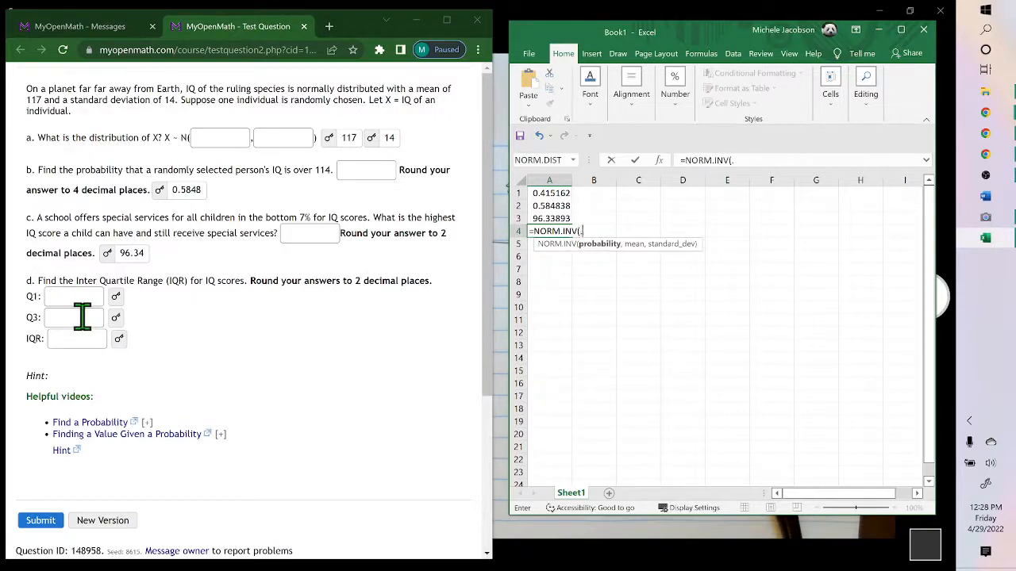
type(".25,117,14")
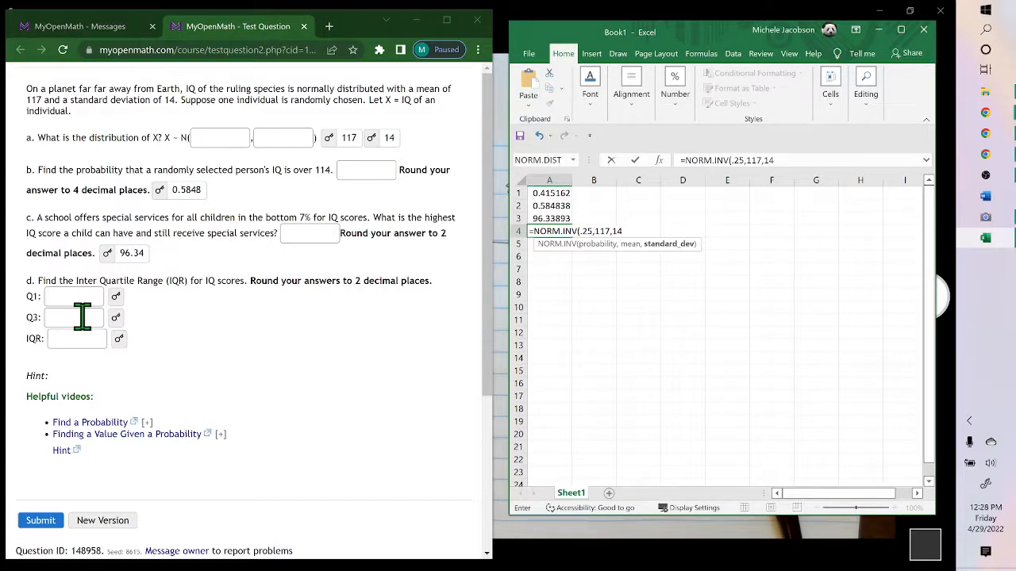
key("Return")
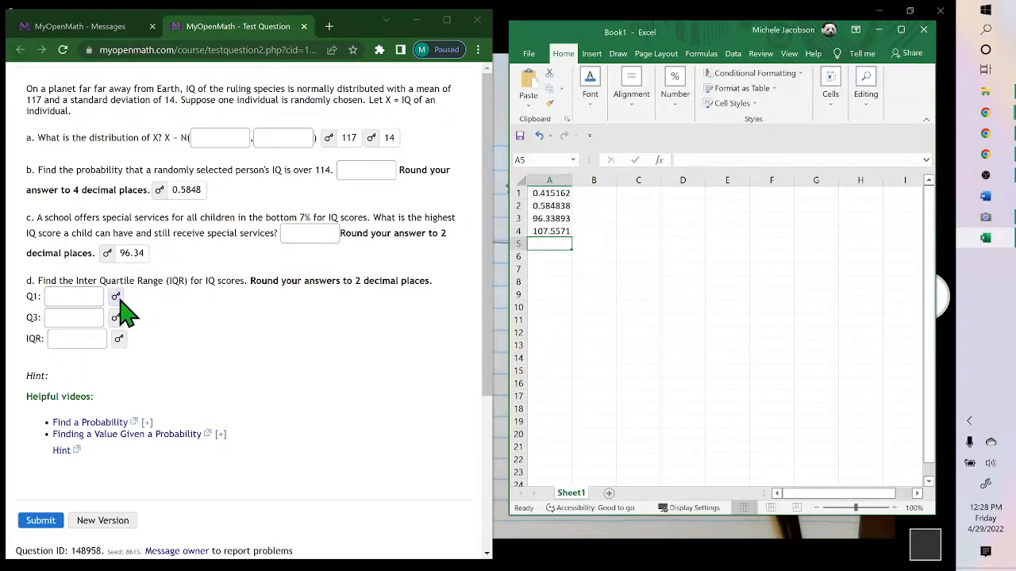
left_click(117, 298)
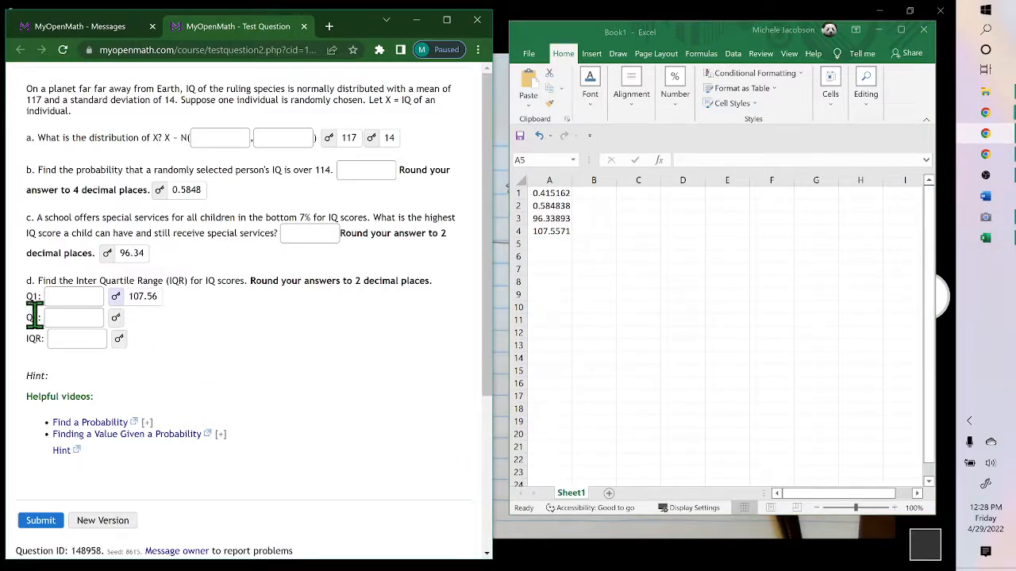
Step: Enter =NORM.INV(.75,117,14) in cell A5 and reveal the Q3 answer of part d in MyOpenMath
left_click(551, 244)
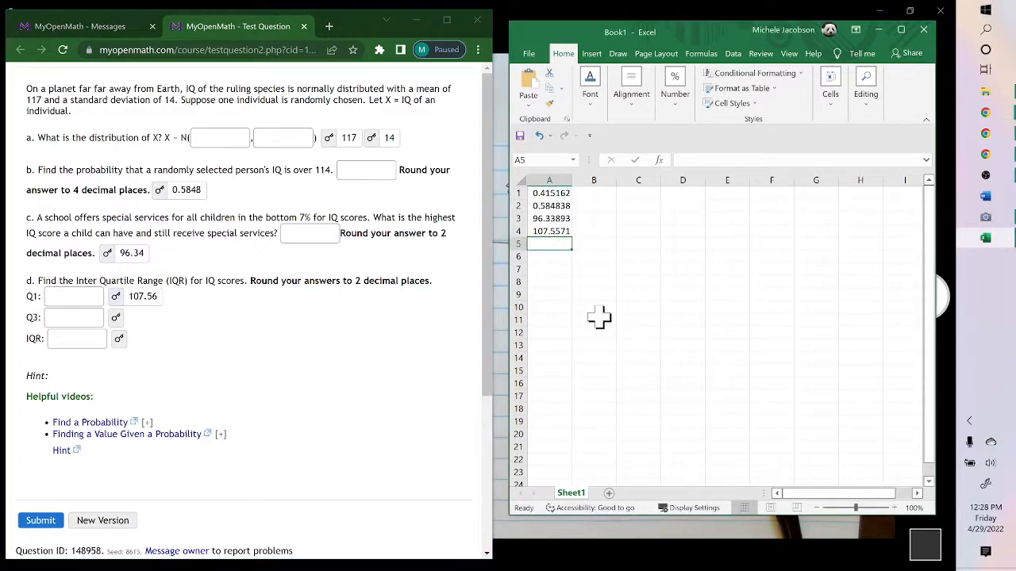
type("=")
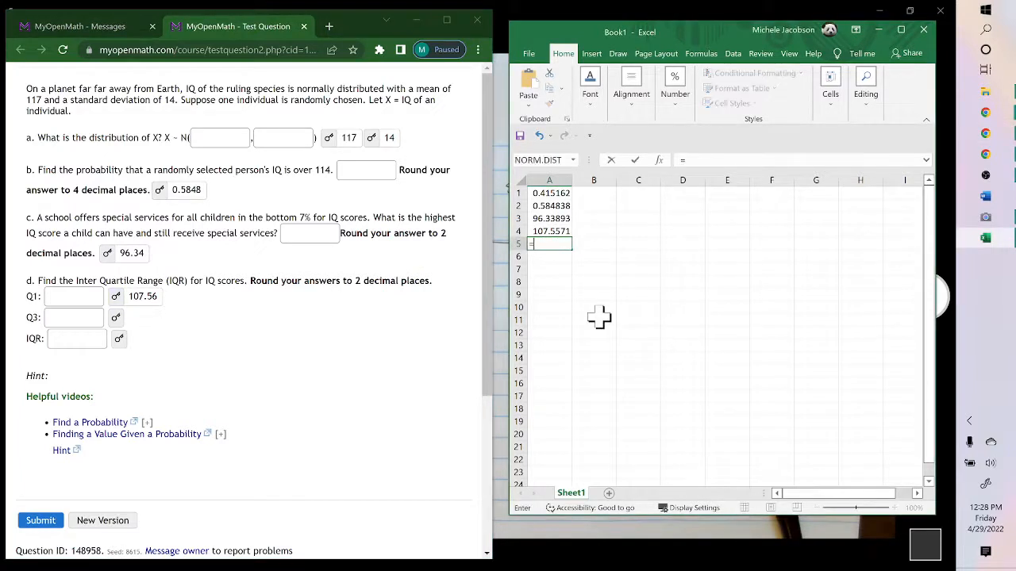
type("norm")
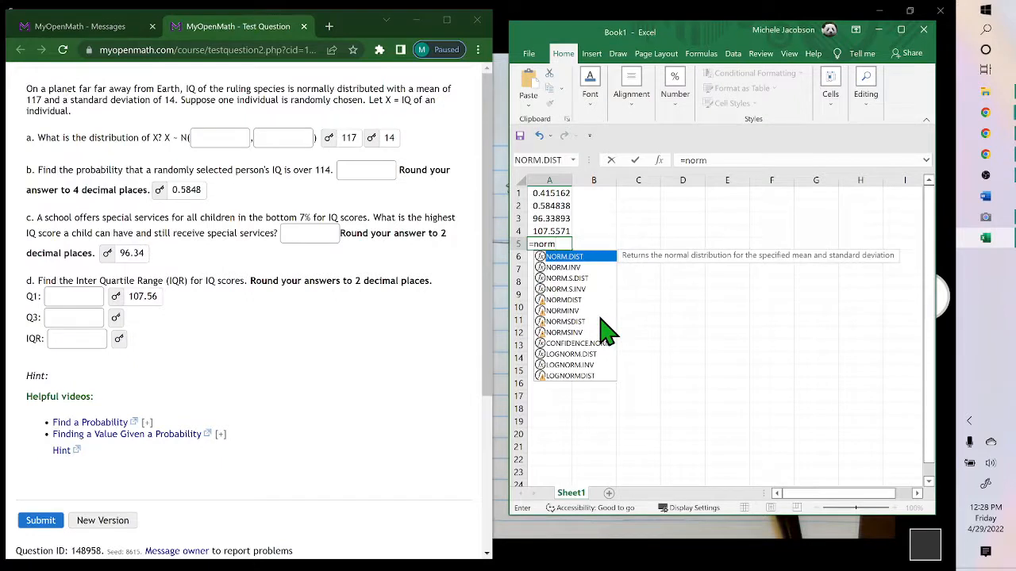
double_click(582, 269)
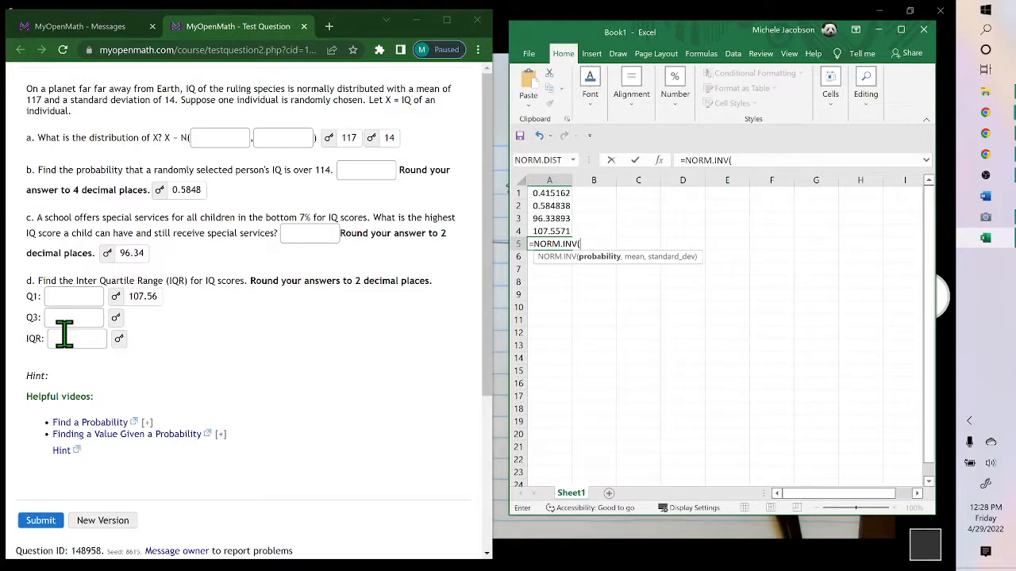
type(".75,117")
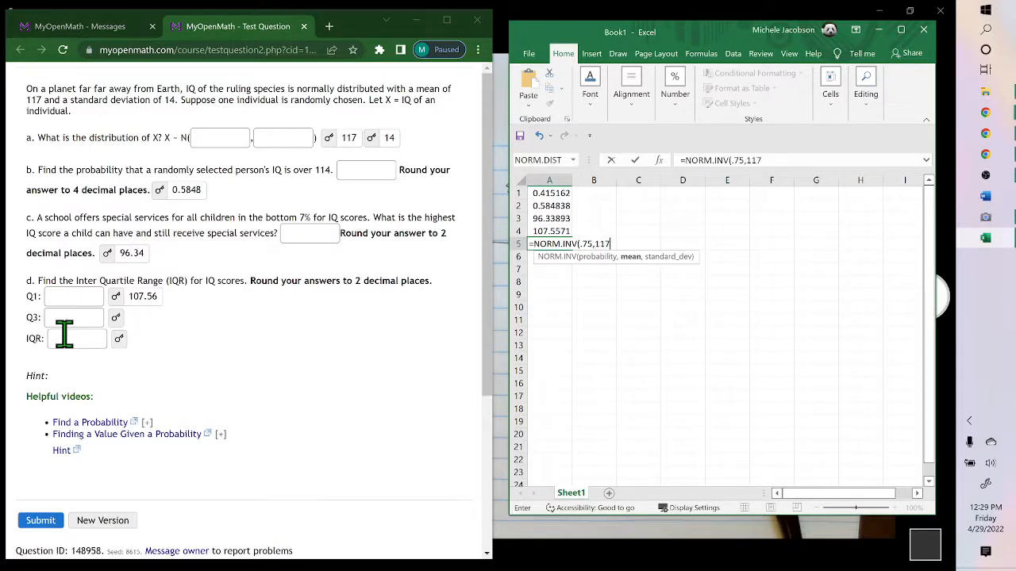
type("4")
key("Return")
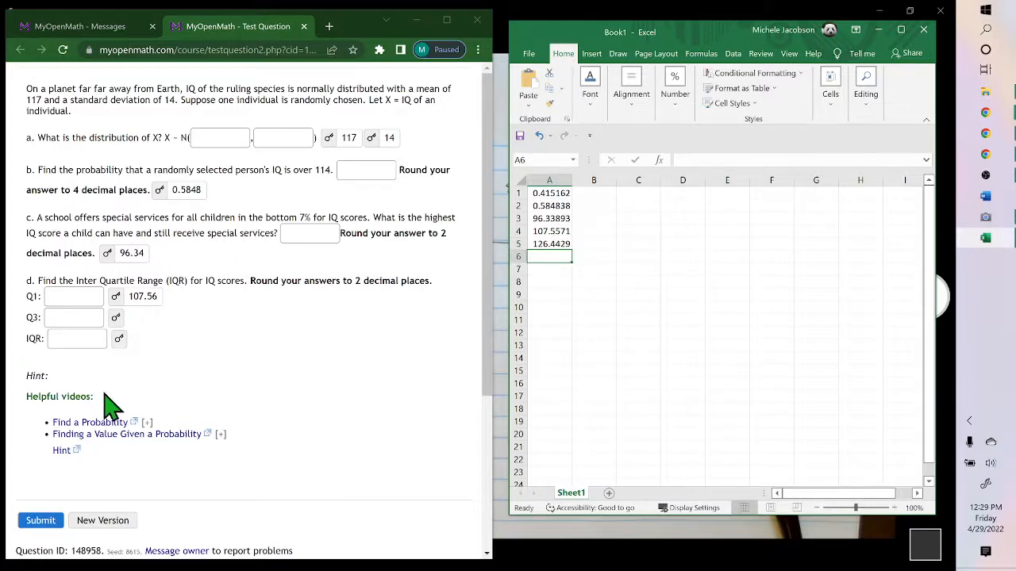
left_click(116, 317)
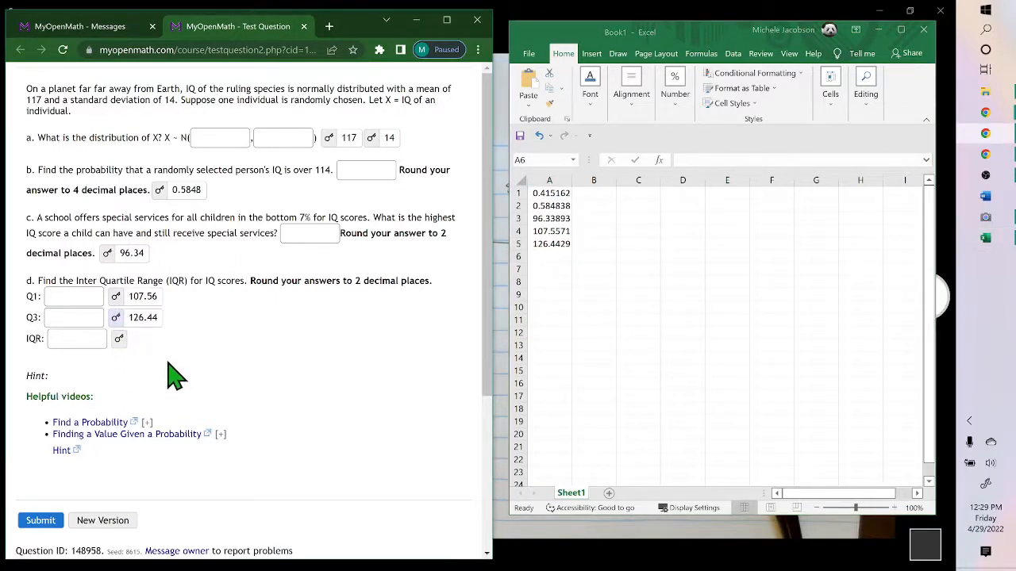
Step: Reveal the IQR answer of part d in MyOpenMath and enter =126.44-107.56 in cell A6 of the Excel sheet
left_click(123, 346)
left_click(548, 268)
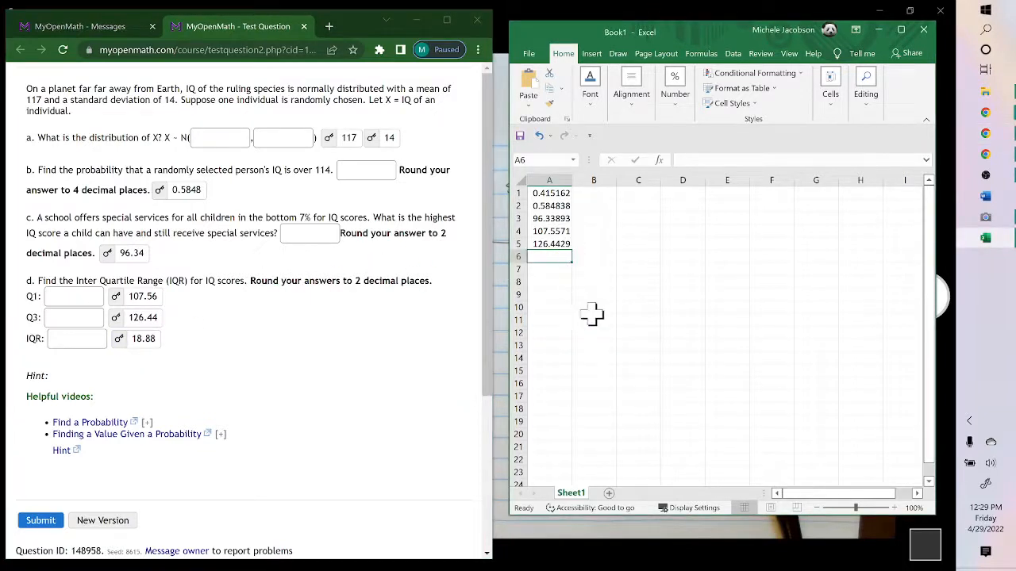
type("=")
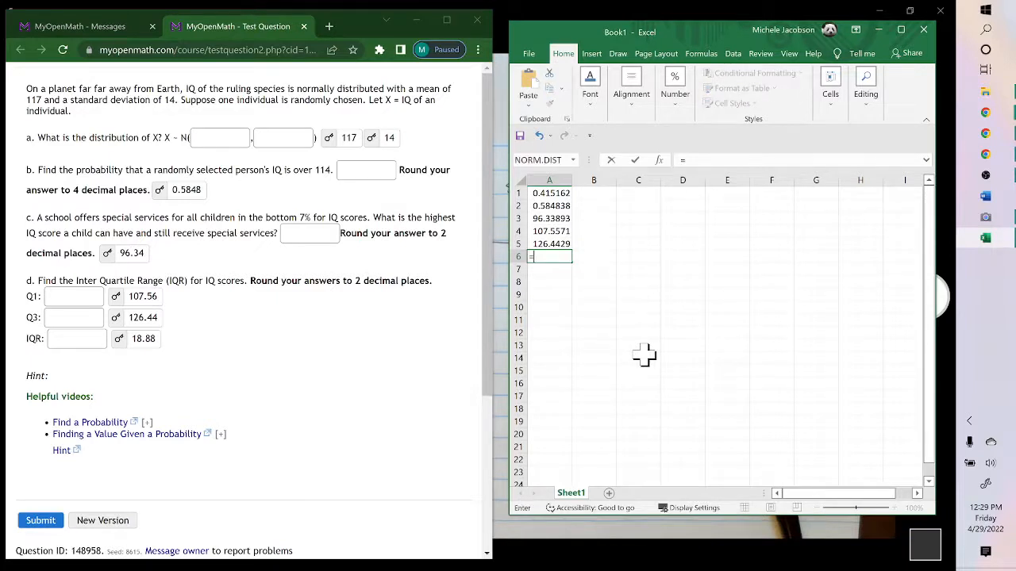
type("126.44-107.56")
key("Return")
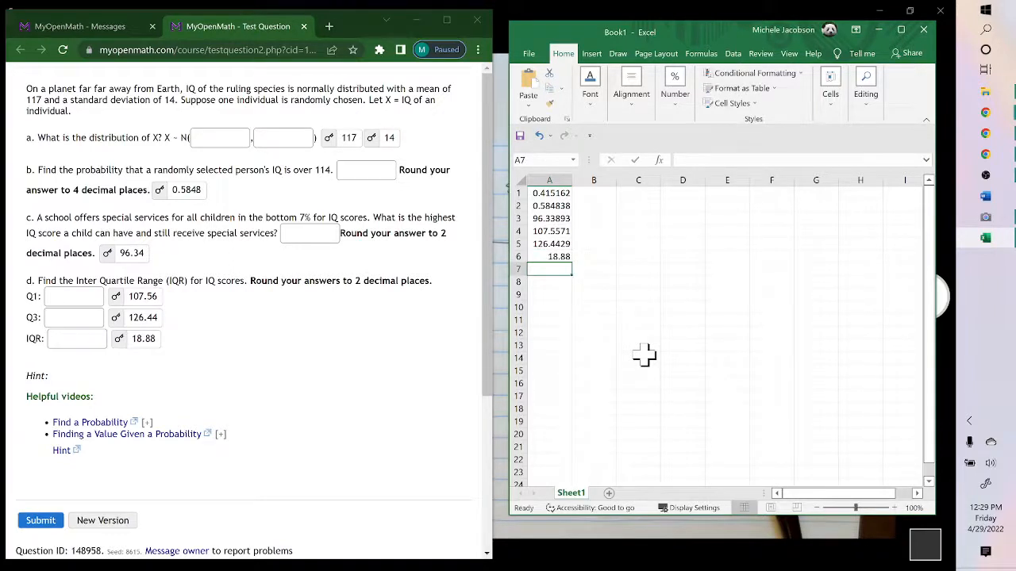